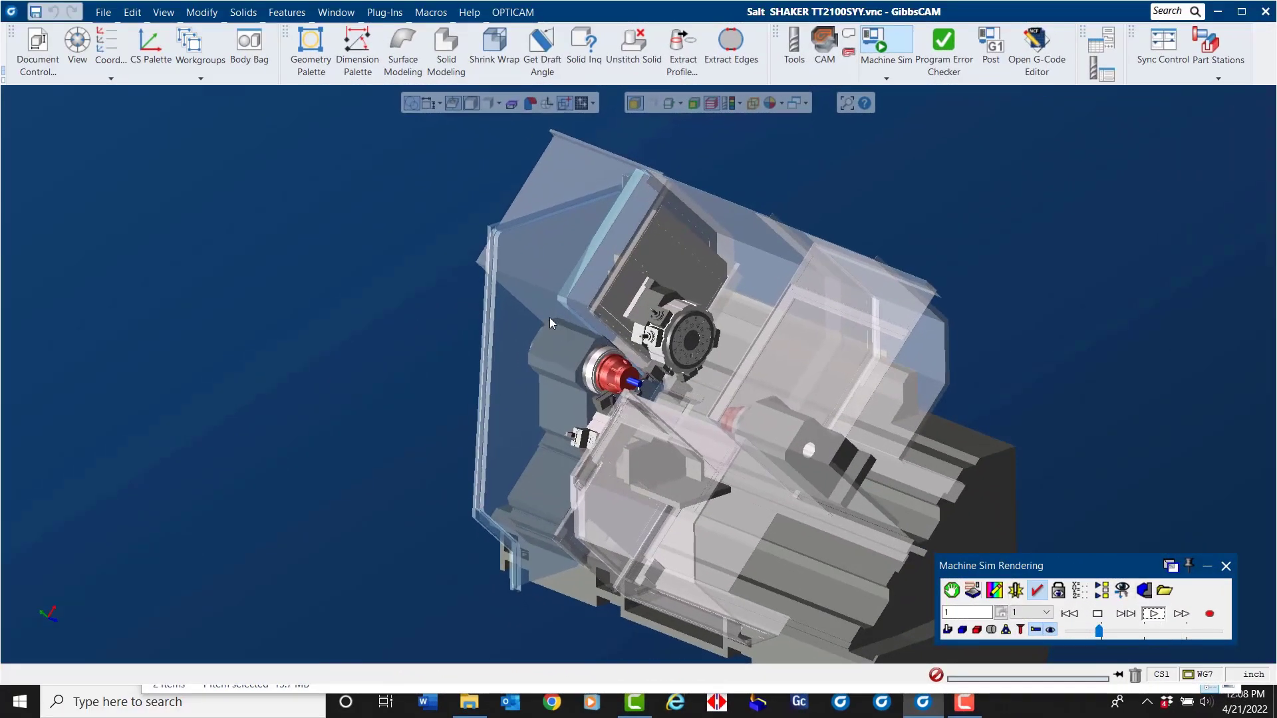
Stop the running machine simulation and start Pack And Go for the salt shaker part.
scroll(739, 465, up, 5)
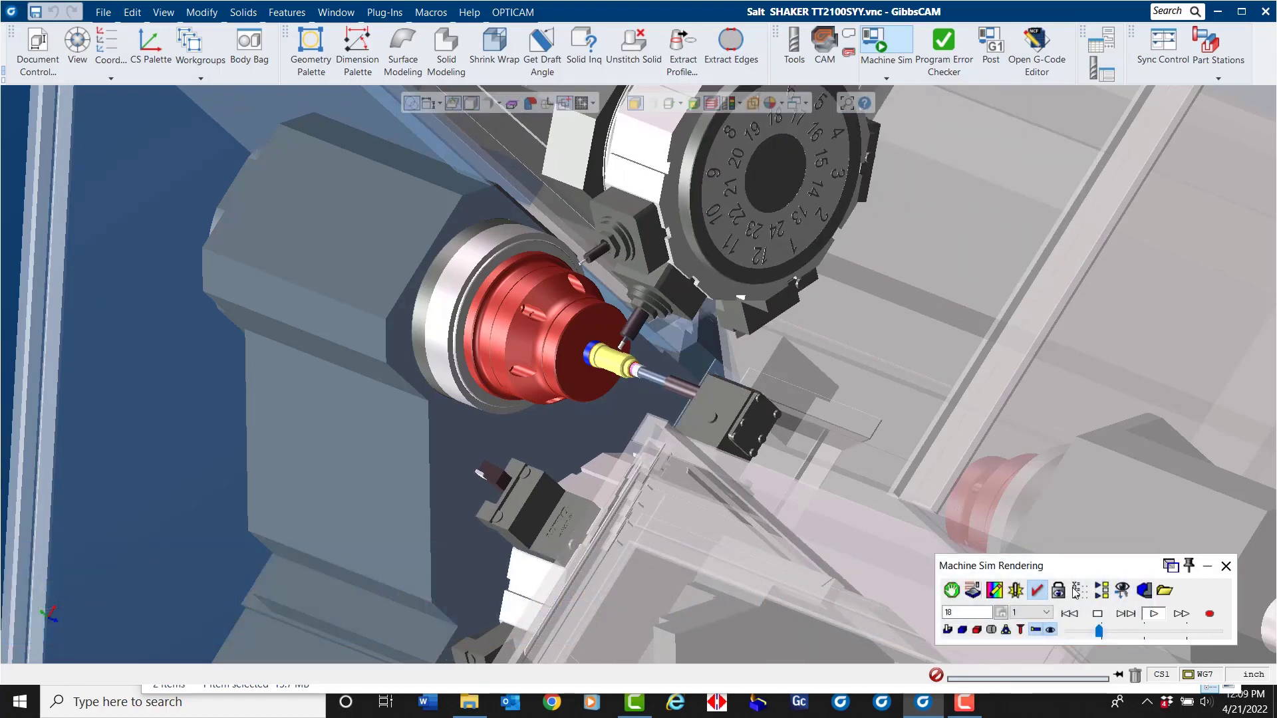
click(1097, 614)
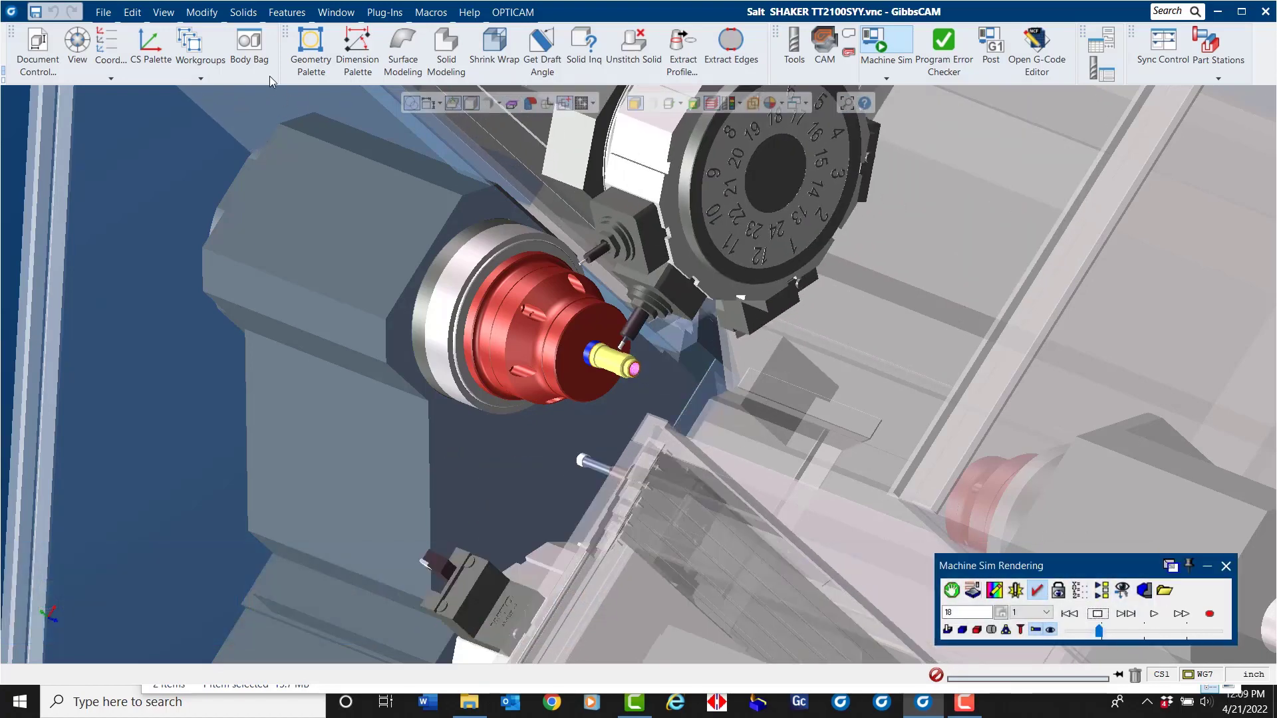
click(104, 12)
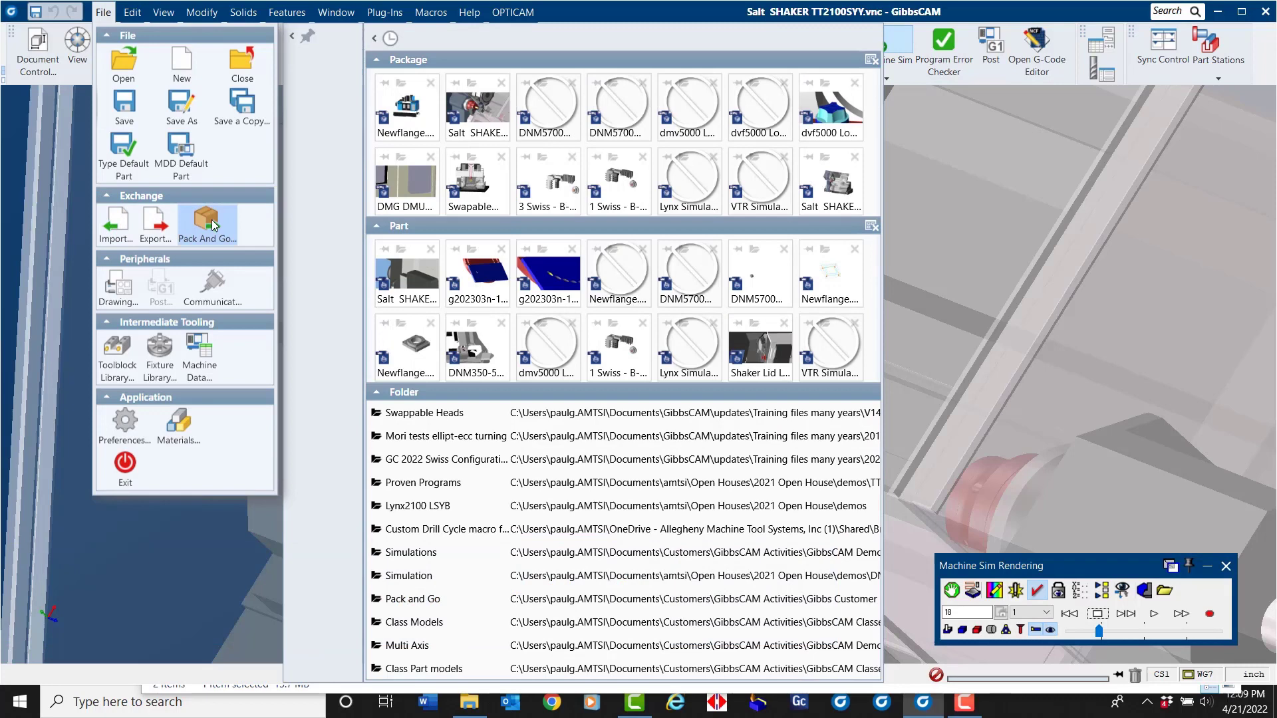
click(211, 220)
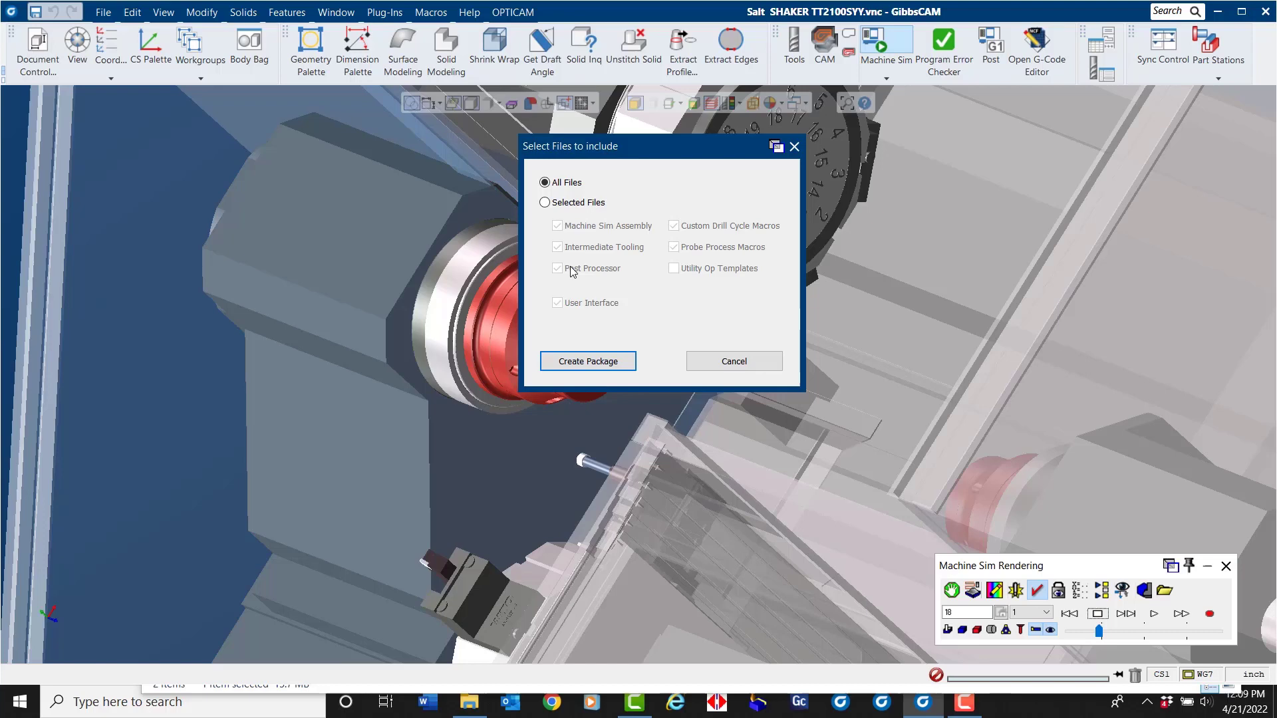
Create a package including All Files and save it as Salt SHAKER TT2100SYY.gcpkg in the Pack and Go folder.
click(545, 203)
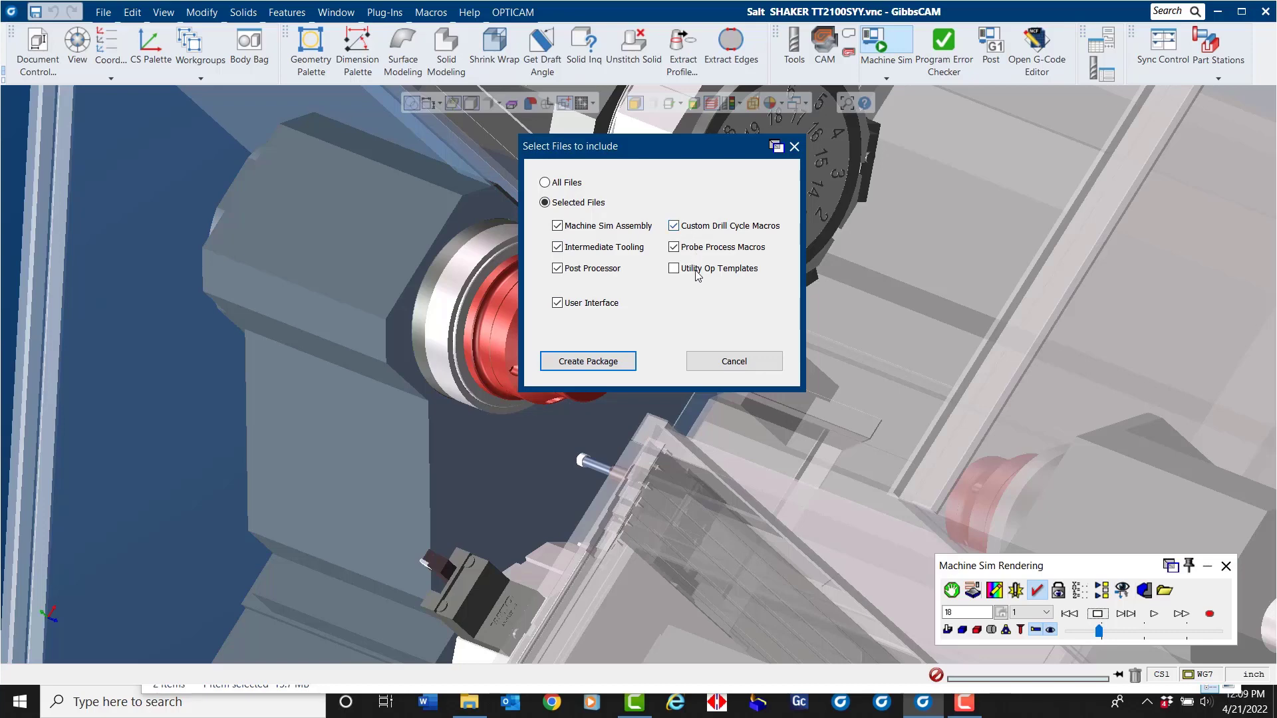
click(546, 183)
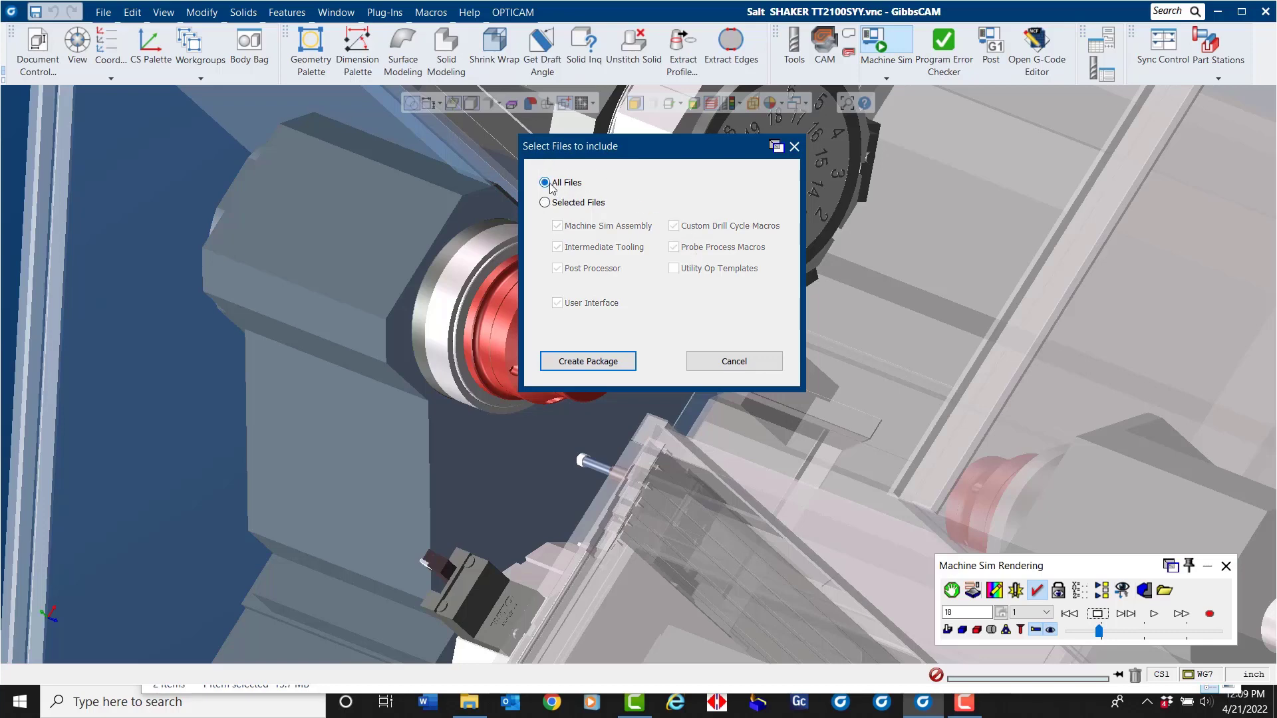
click(587, 361)
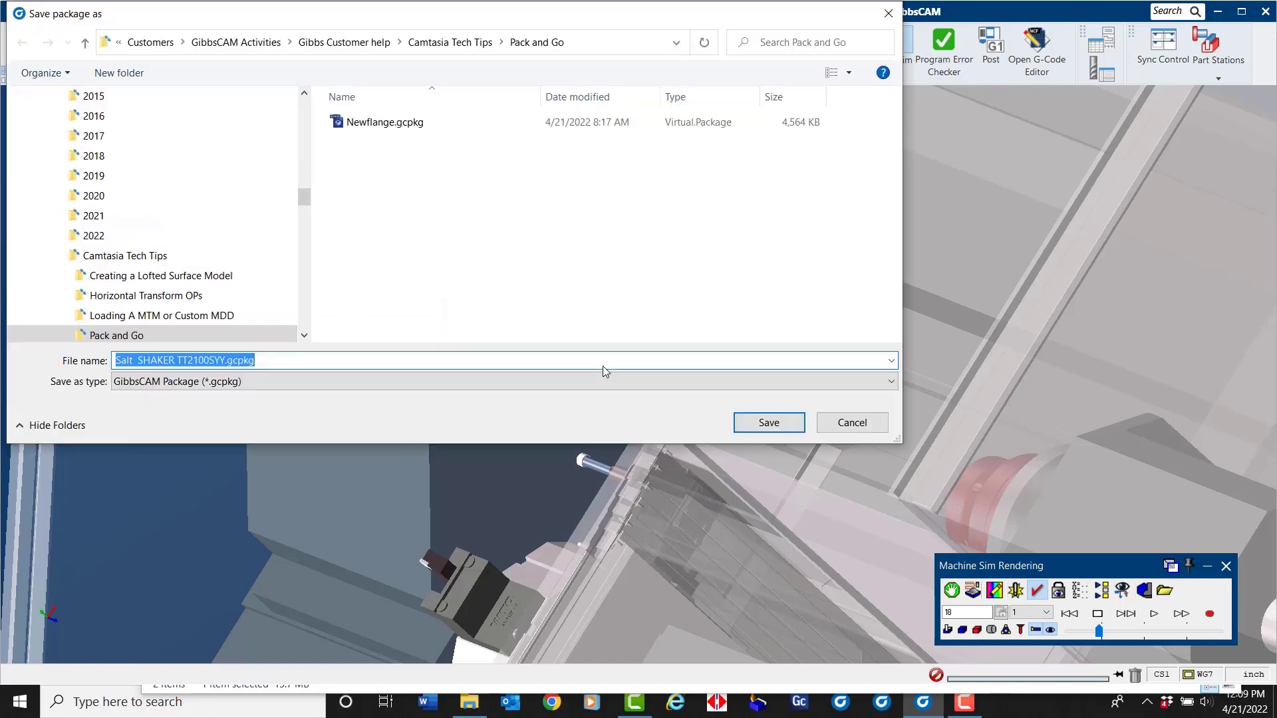
click(768, 425)
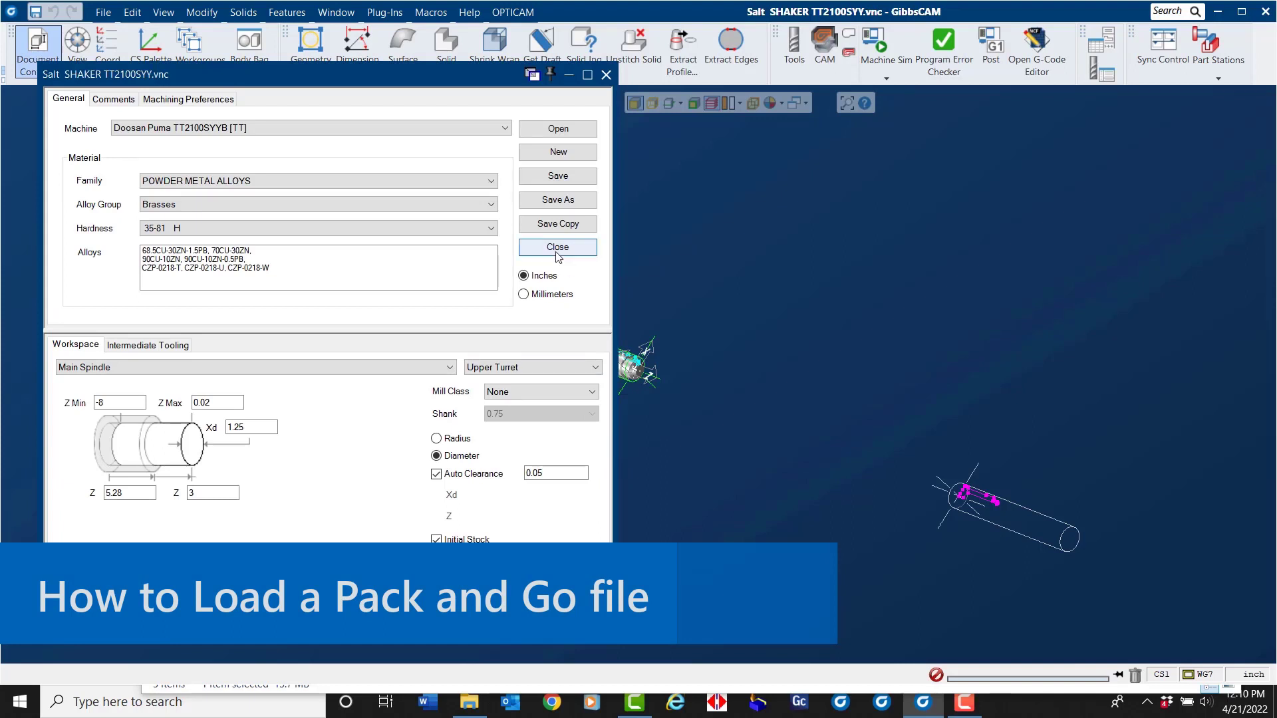
Close the salt shaker part and move the document control dialog aside.
click(557, 250)
click(629, 375)
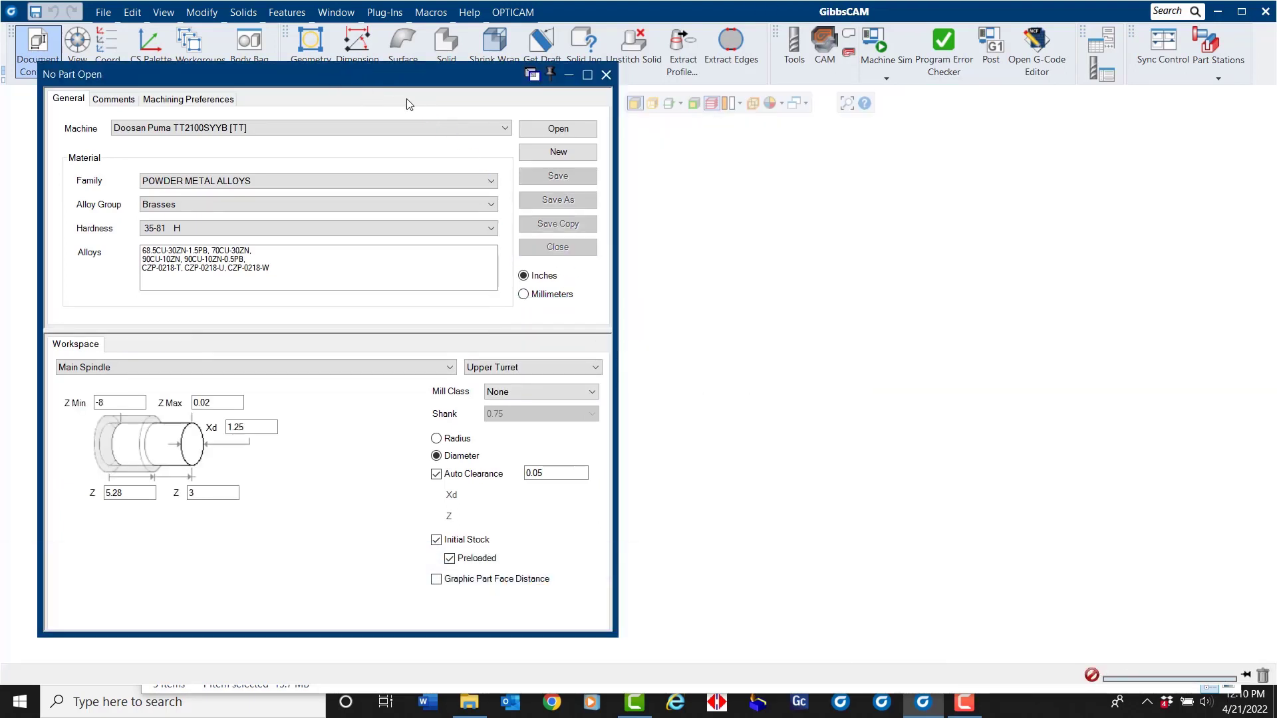
drag(356, 81, 720, 90)
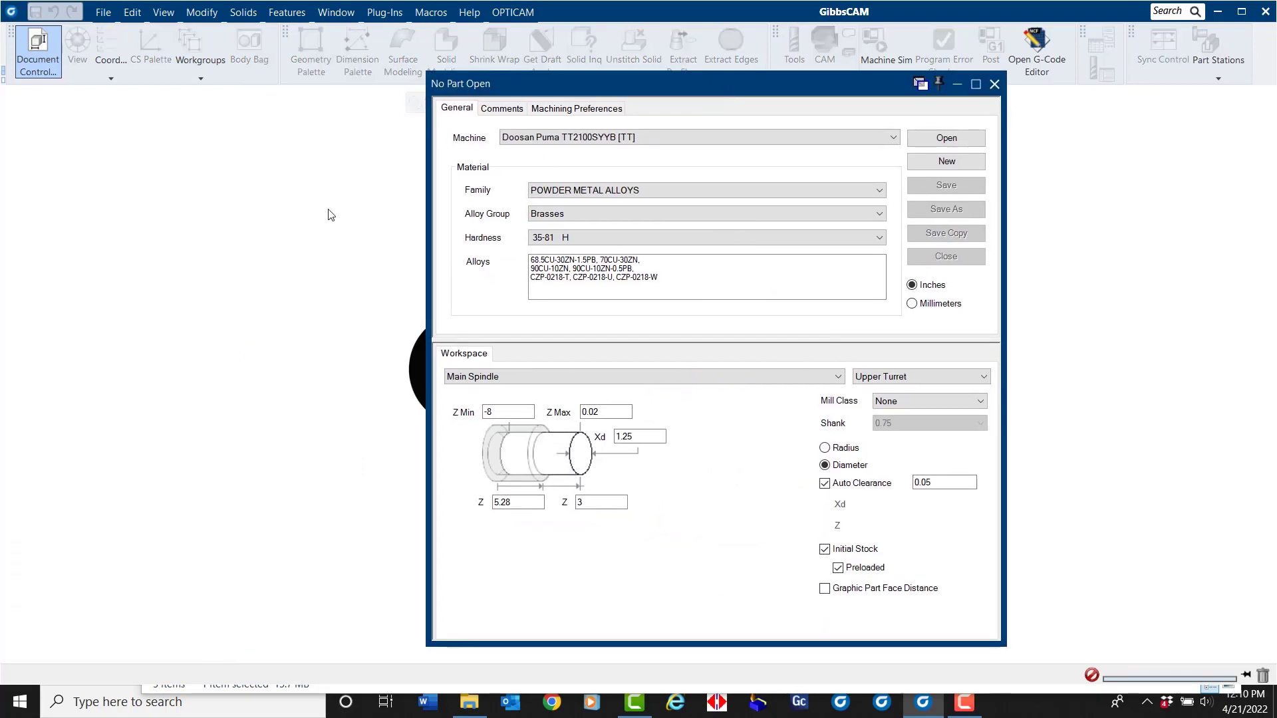
click(101, 12)
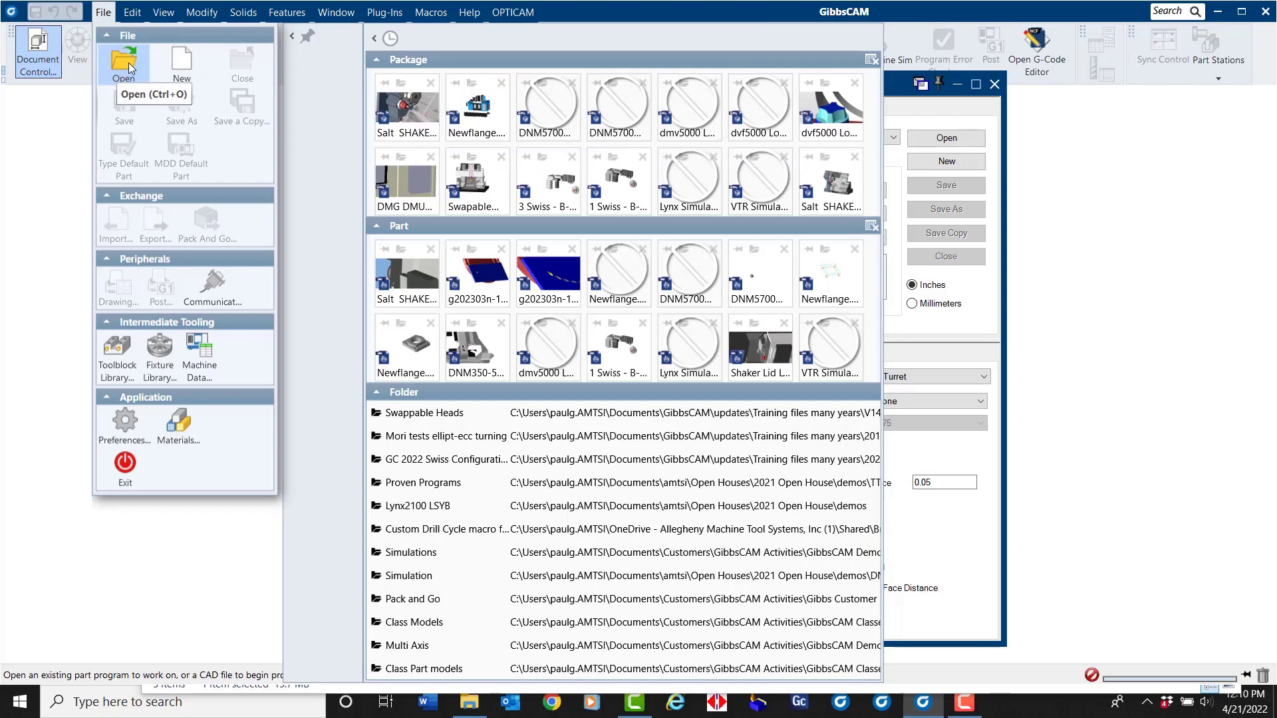
click(45, 128)
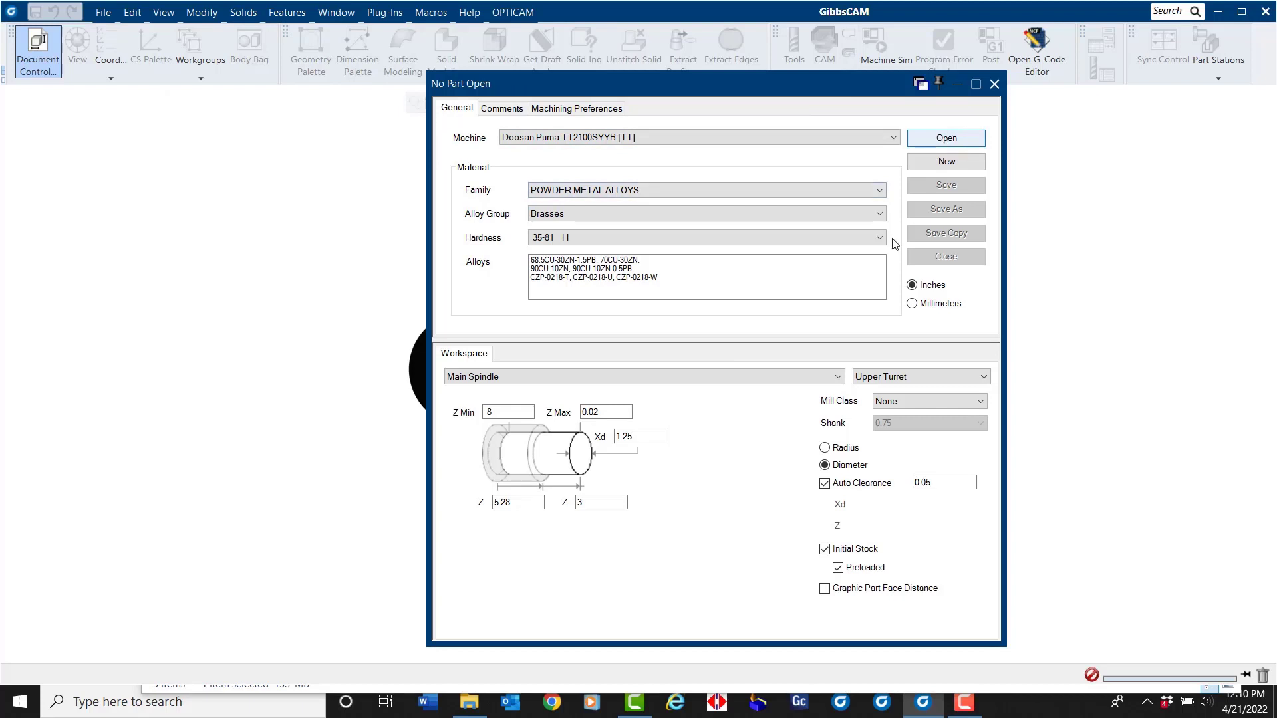
key(Return)
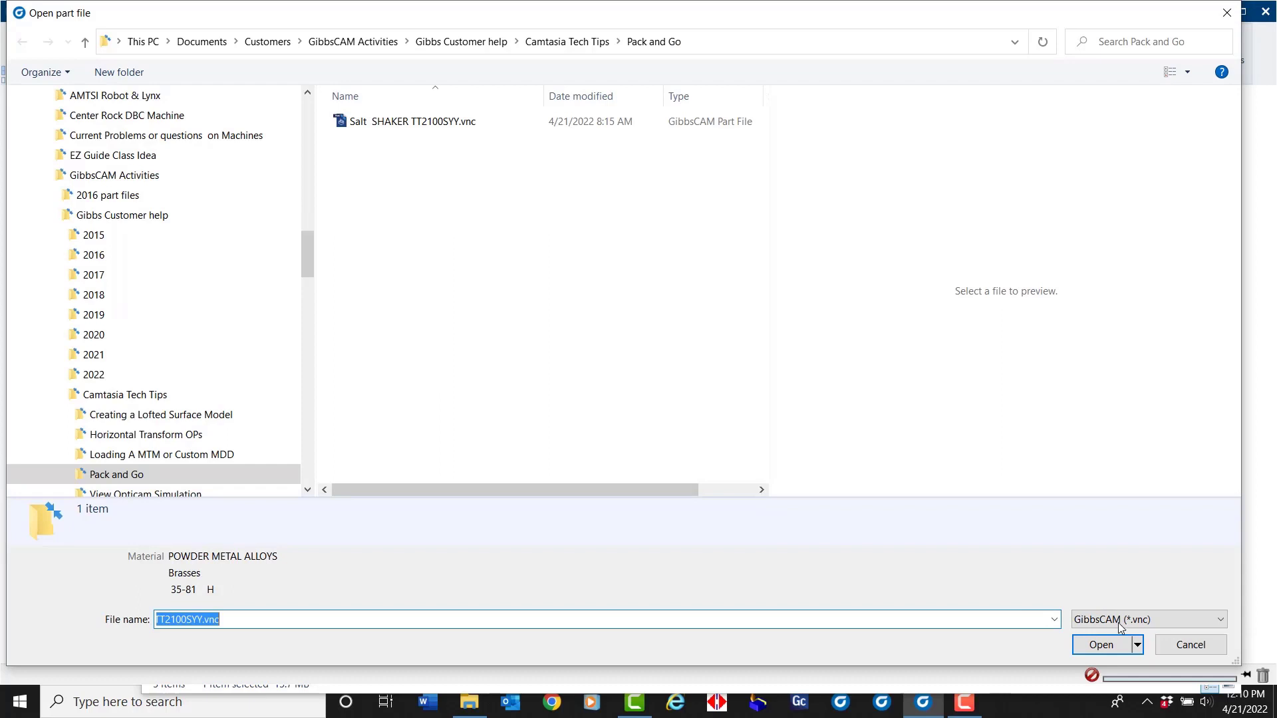
click(1168, 621)
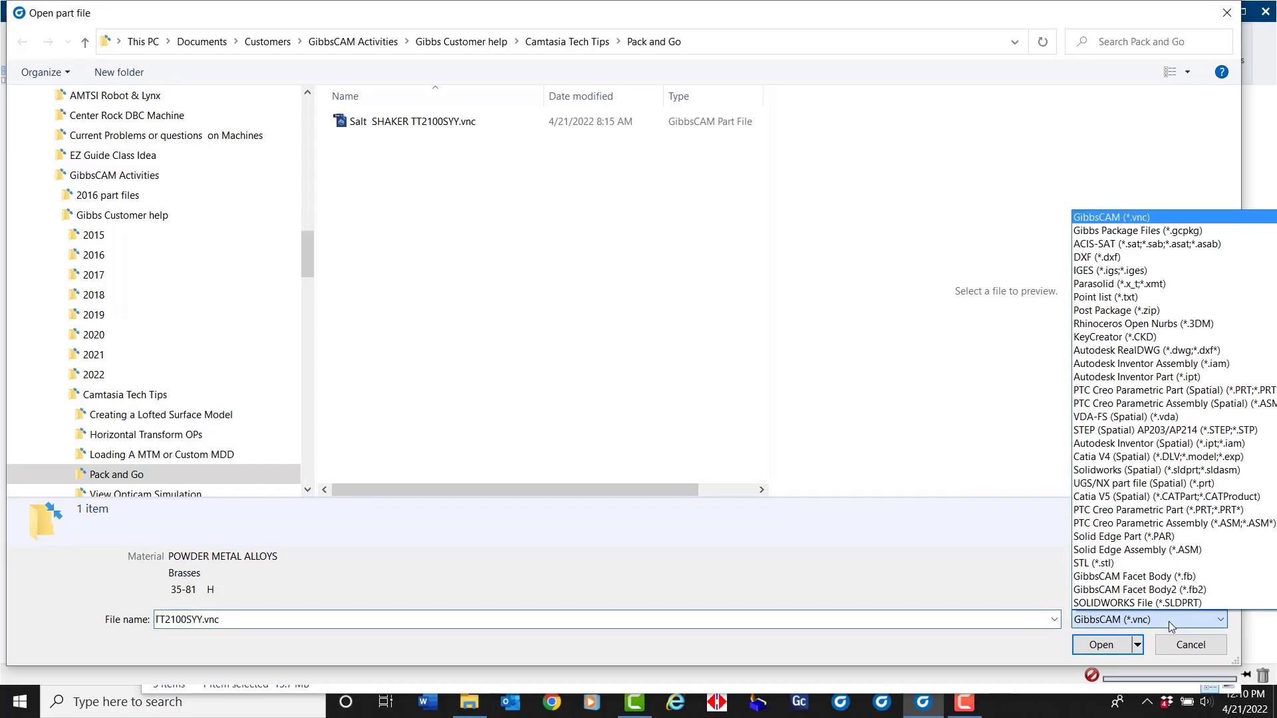
click(1208, 230)
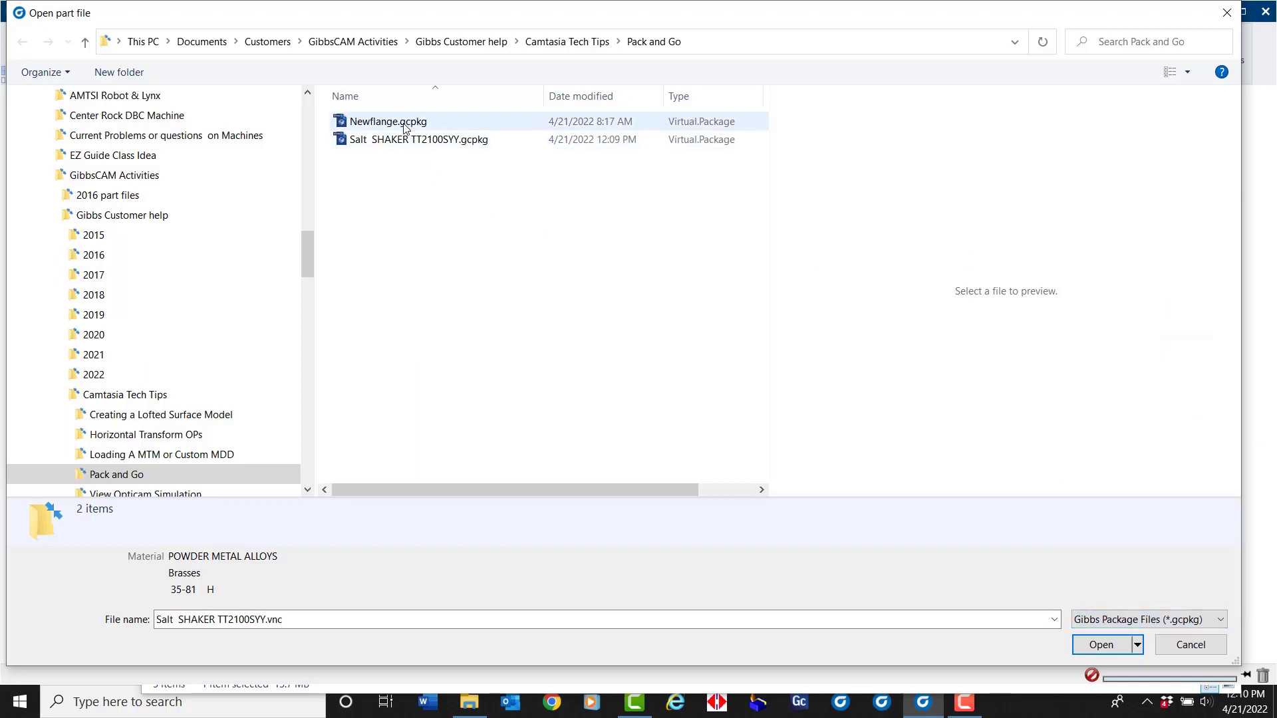
click(391, 123)
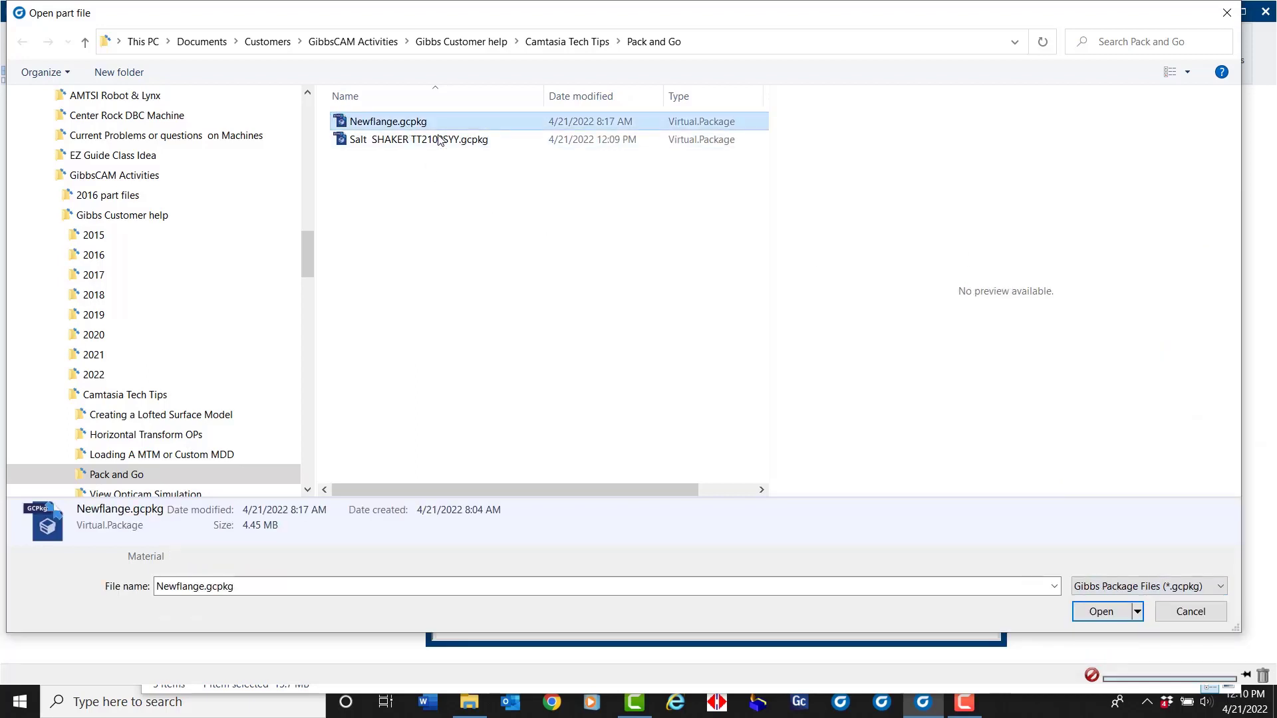
click(1202, 617)
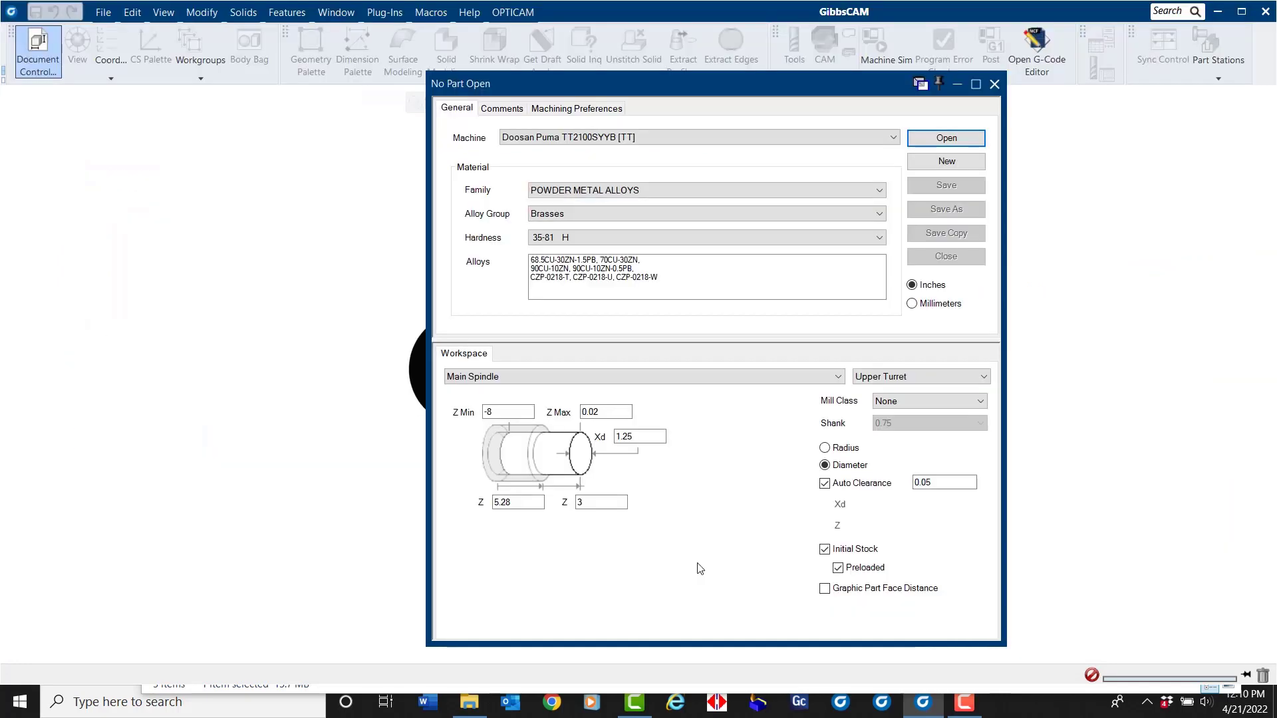
Load Newflange.gcpkg from the Pack and Go folder in File Explorer and apply the package's user interface changes.
click(469, 701)
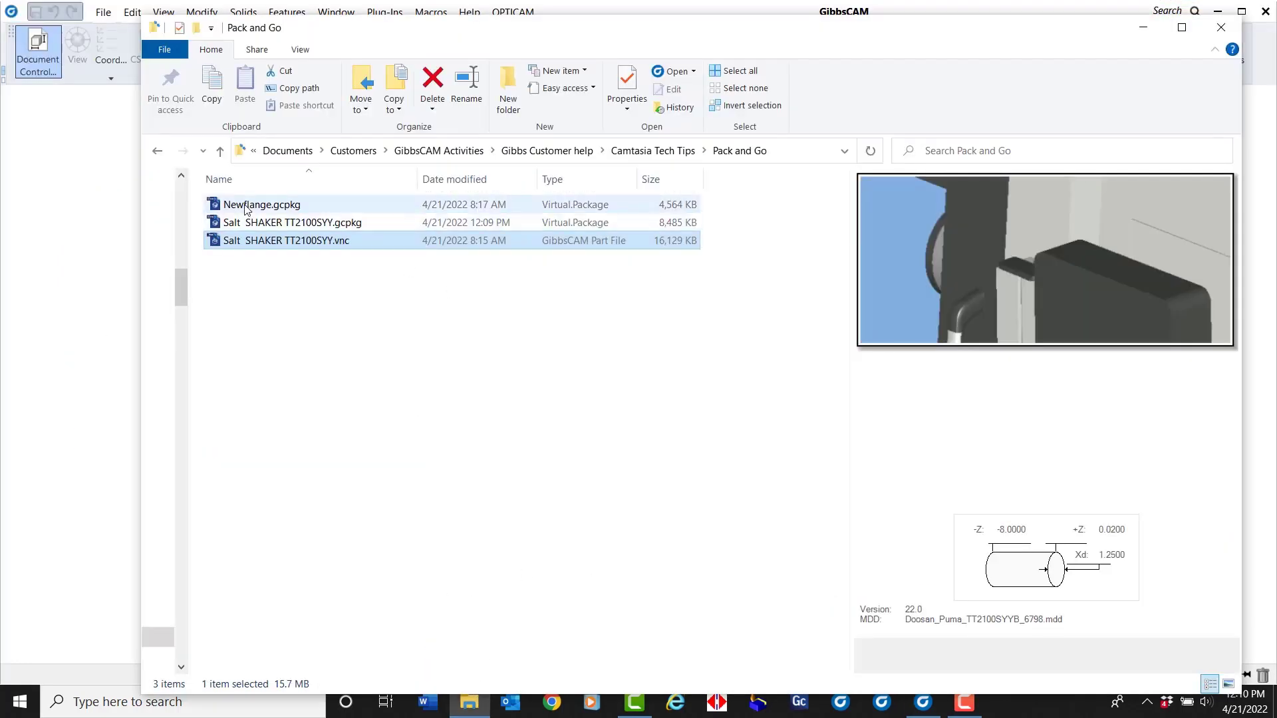
drag(253, 206, 98, 233)
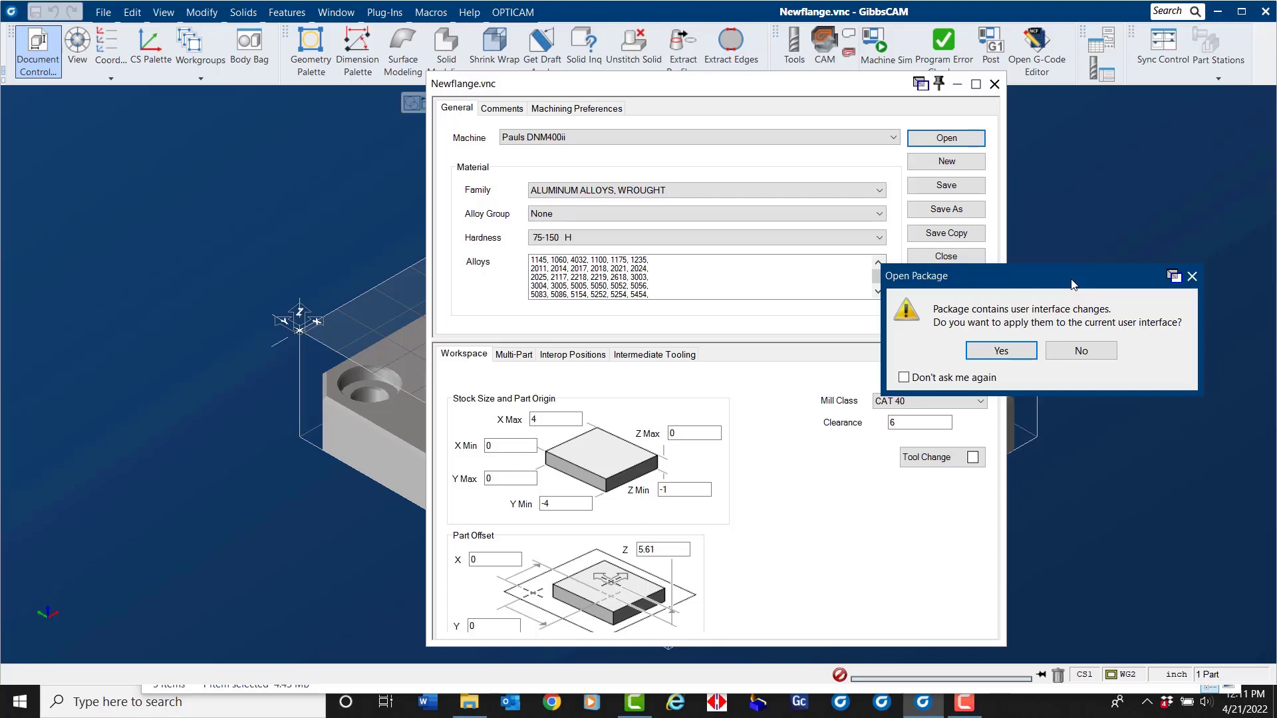
click(1001, 351)
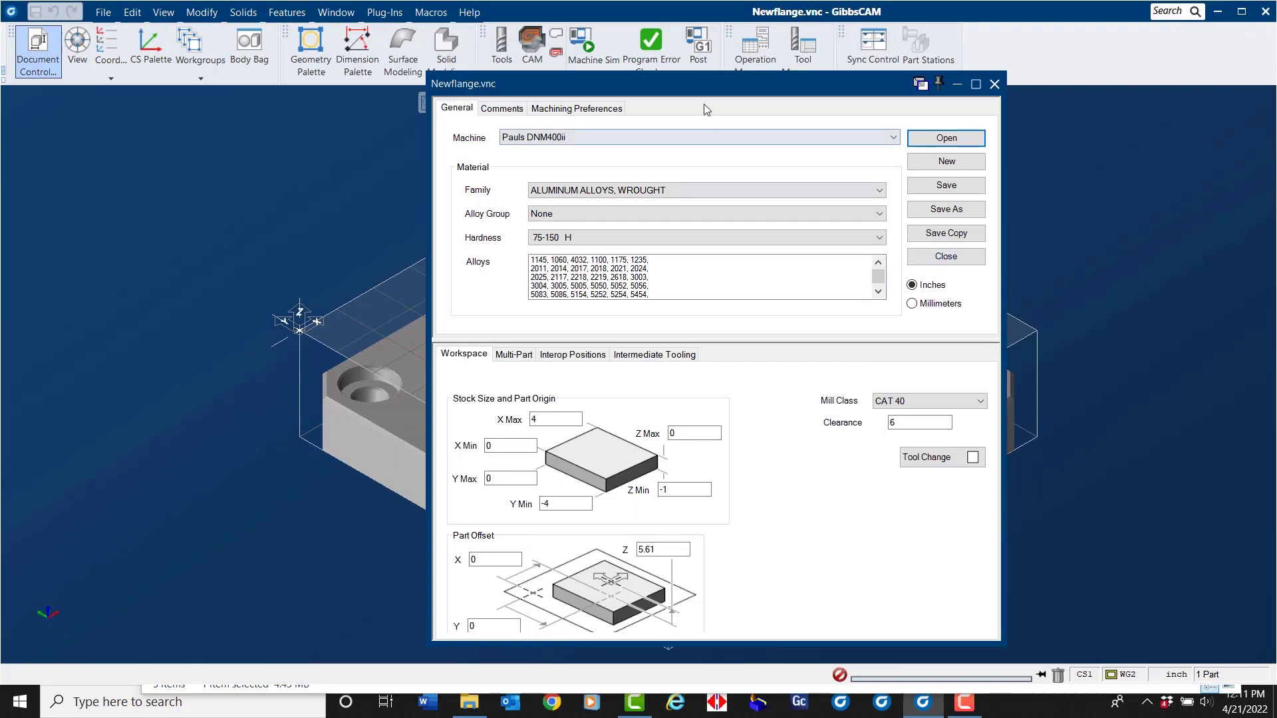
Load Machine Sim for the flange part, and check the available machines in the document control dialog before closing it.
drag(649, 93, 307, 52)
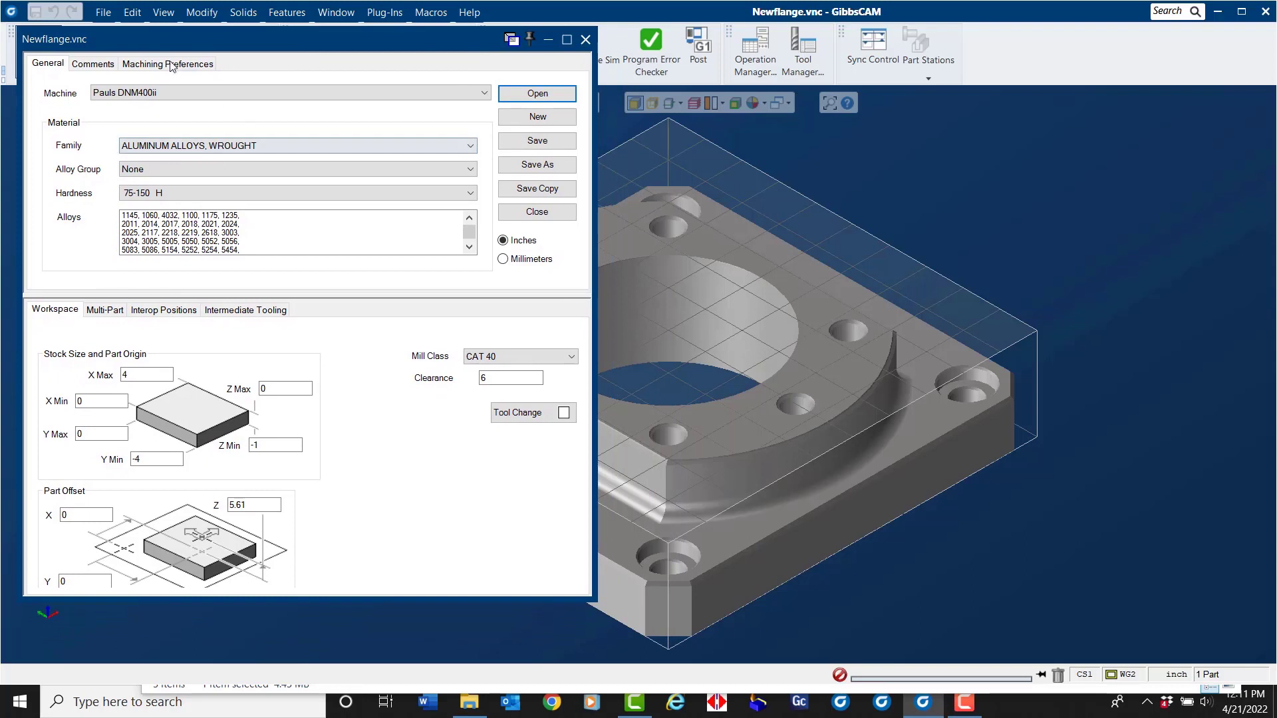
drag(378, 42, 371, 94)
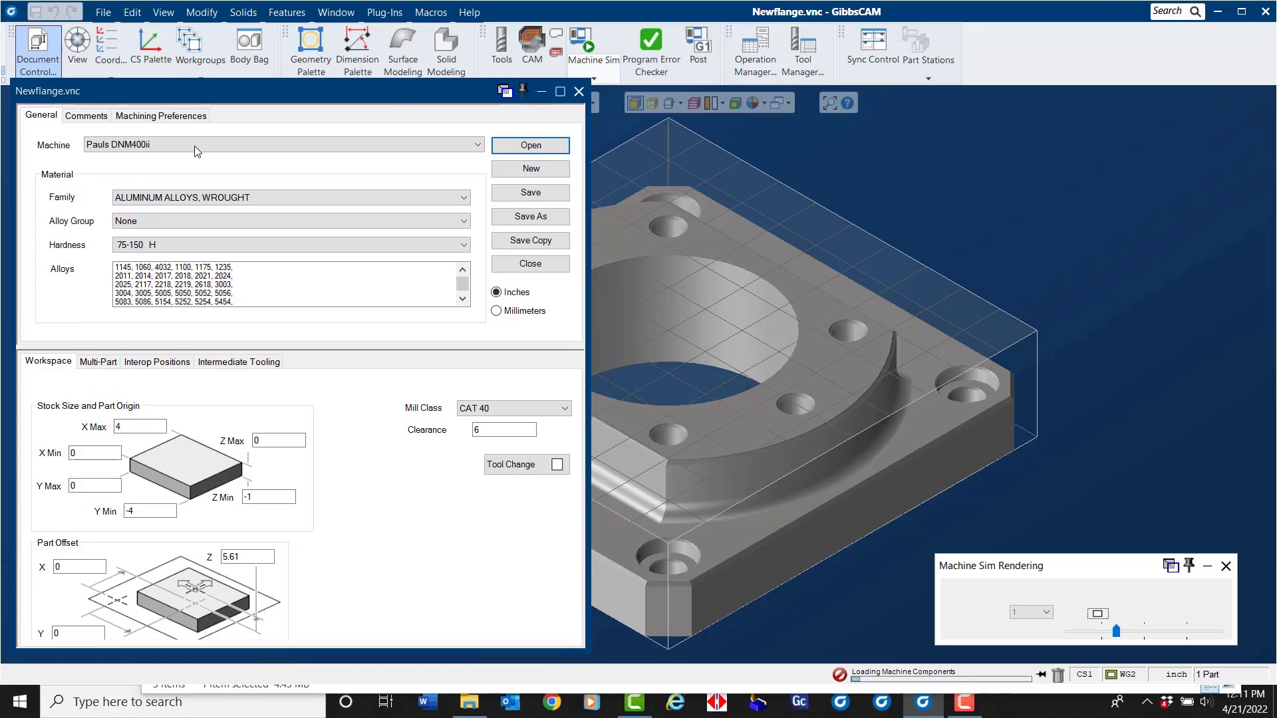
click(224, 146)
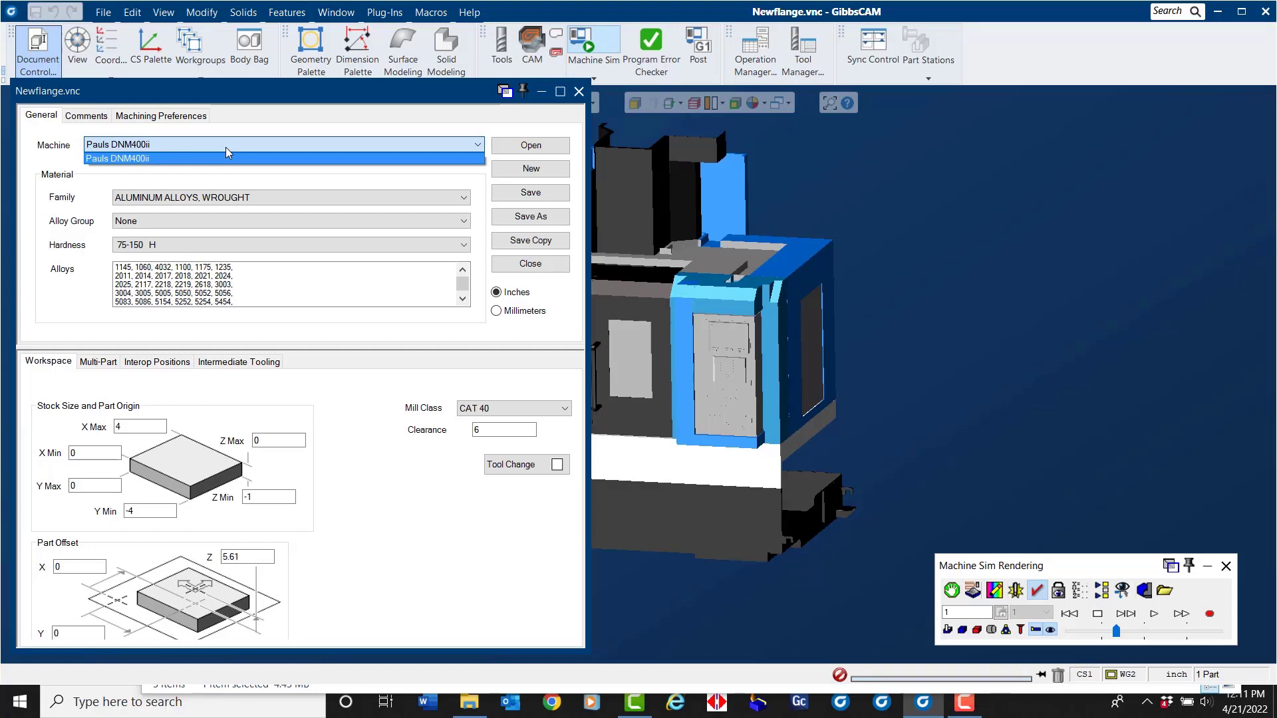
click(578, 92)
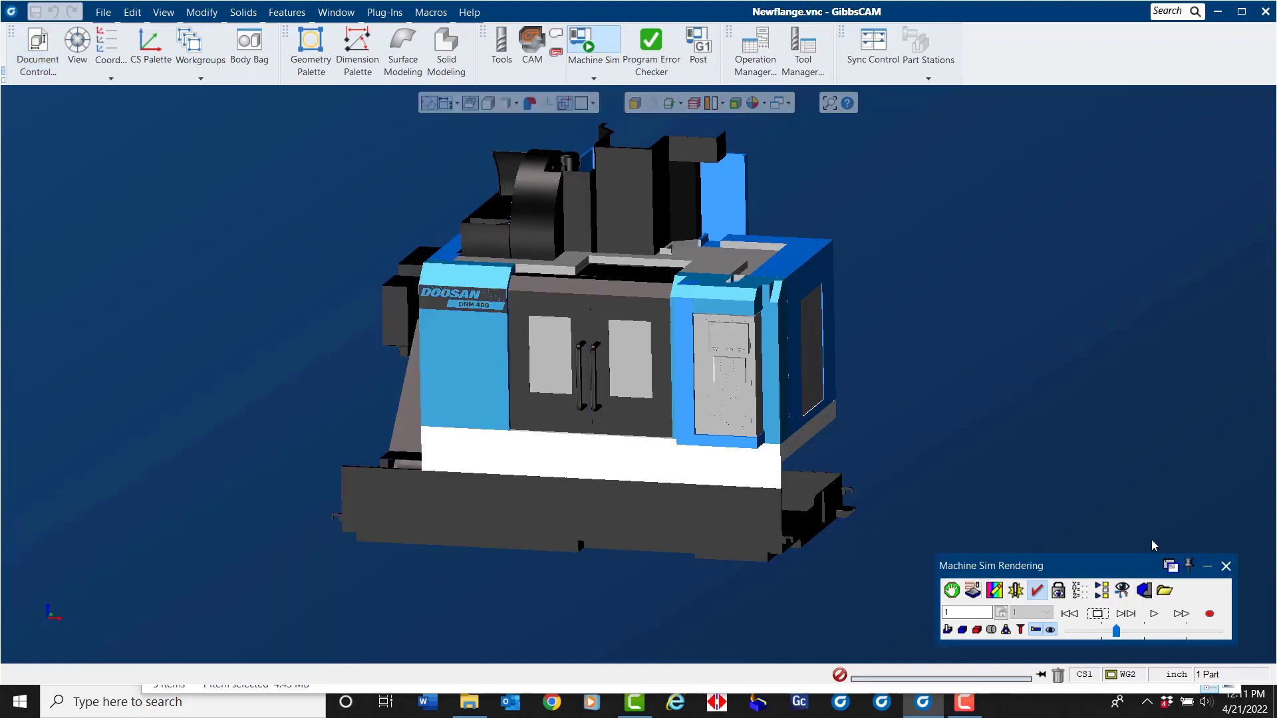
Play the machine simulation of the flange part and examine the cutting at the vise up close.
click(1154, 614)
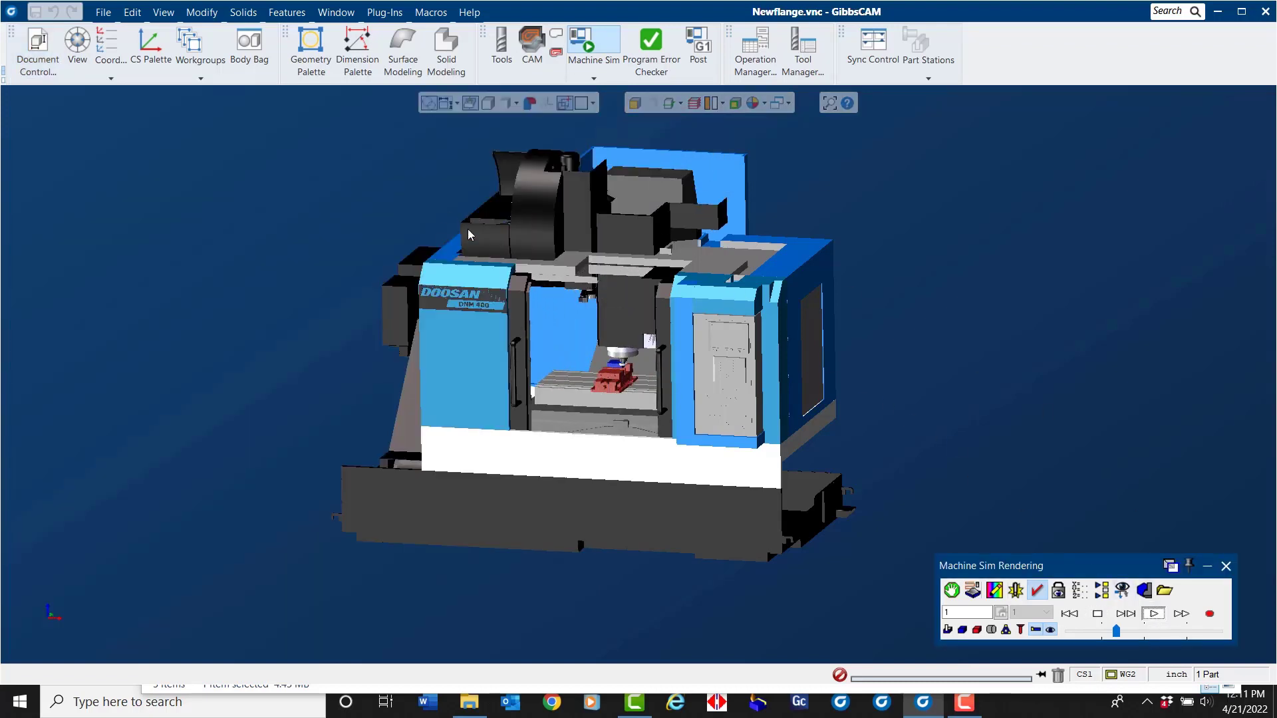
scroll(604, 318, up, 5)
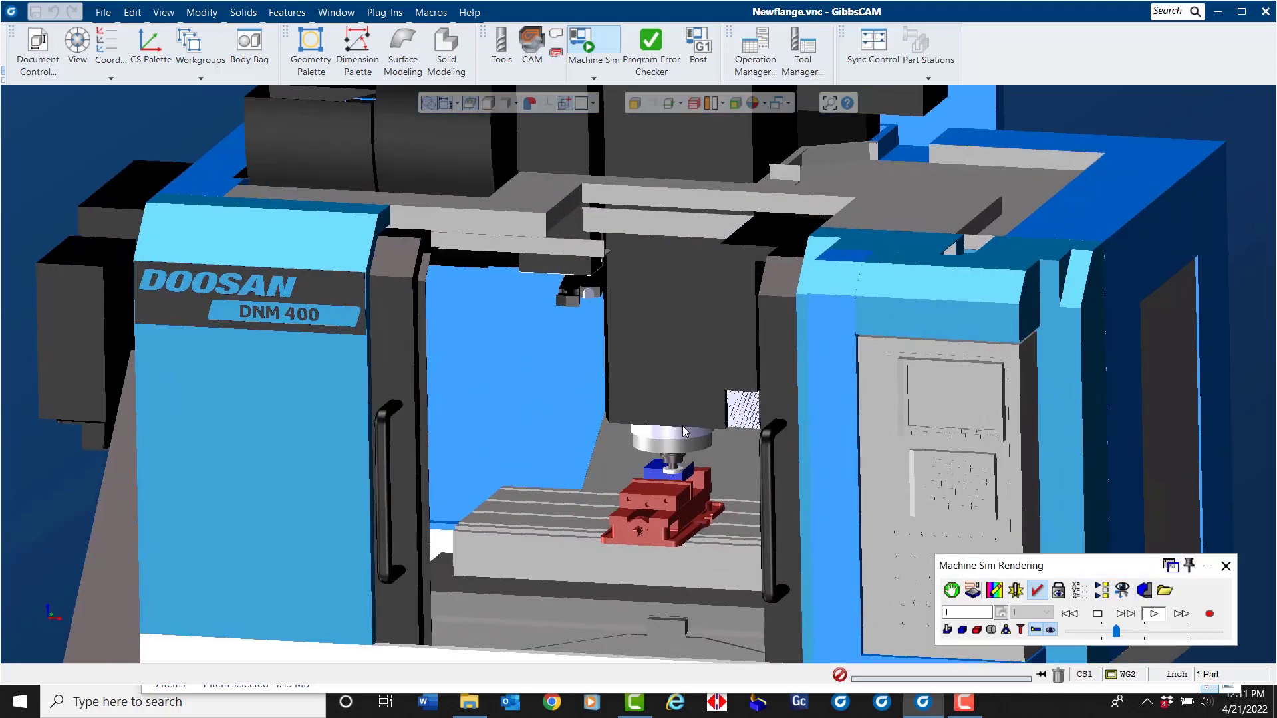
scroll(838, 584, up, 3)
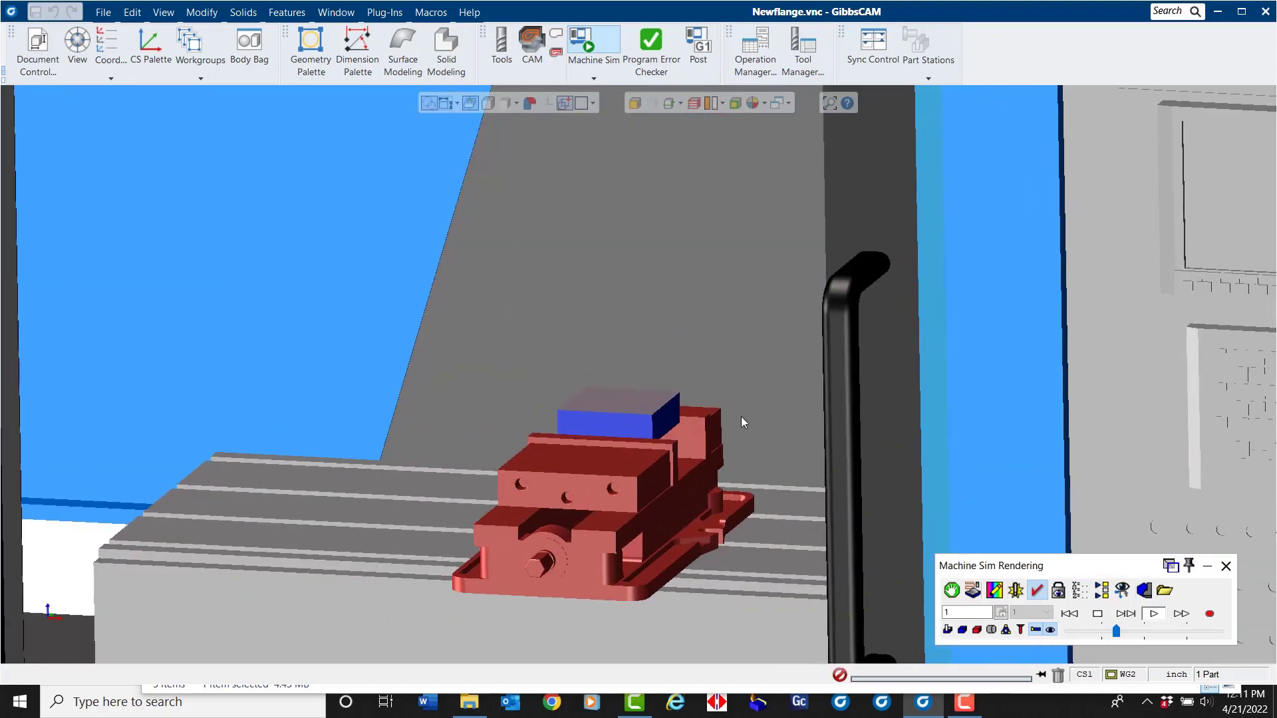
scroll(741, 416, down, 1)
scroll(741, 416, up, 1)
scroll(743, 422, down, 3)
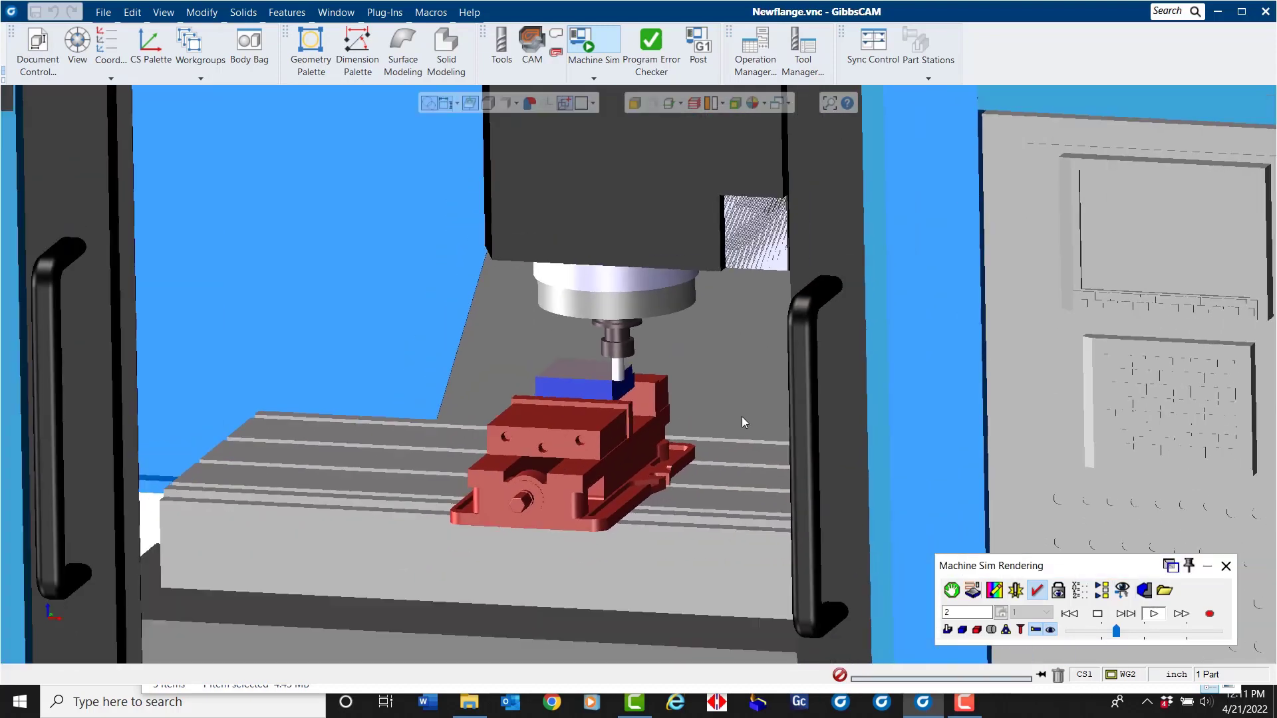
click(104, 13)
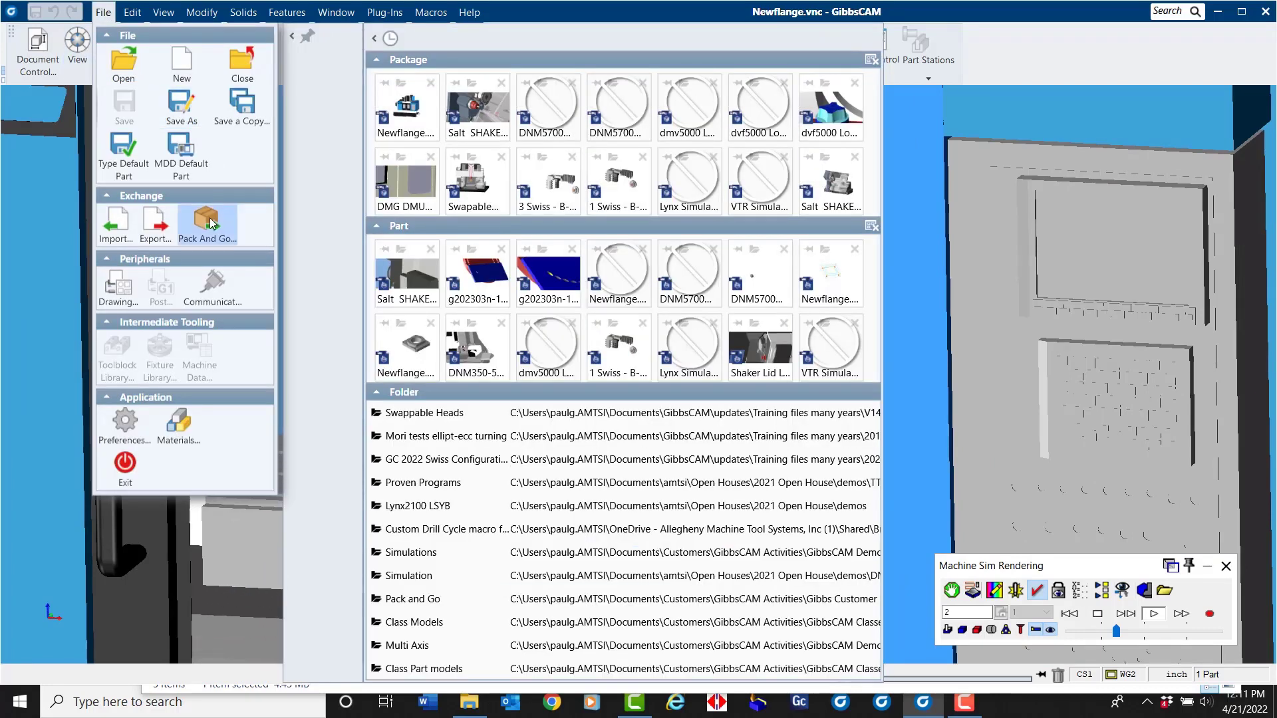
click(67, 194)
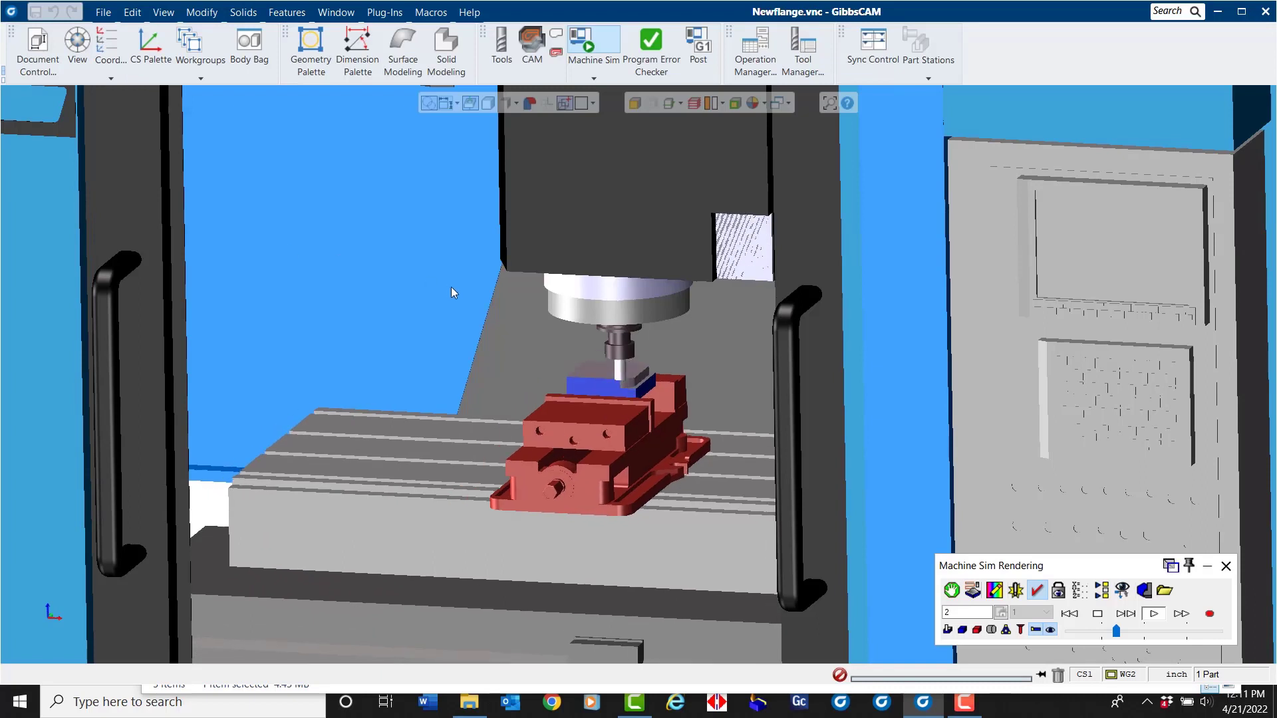